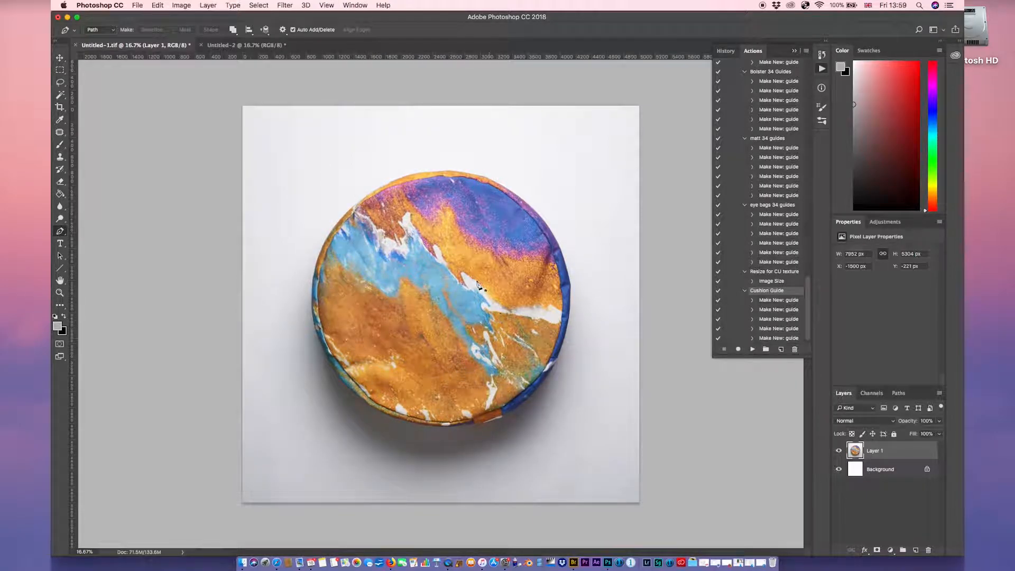
Close the Pen path around the round cushion's outer edge in the Untitled-1 document
left_click(248, 45)
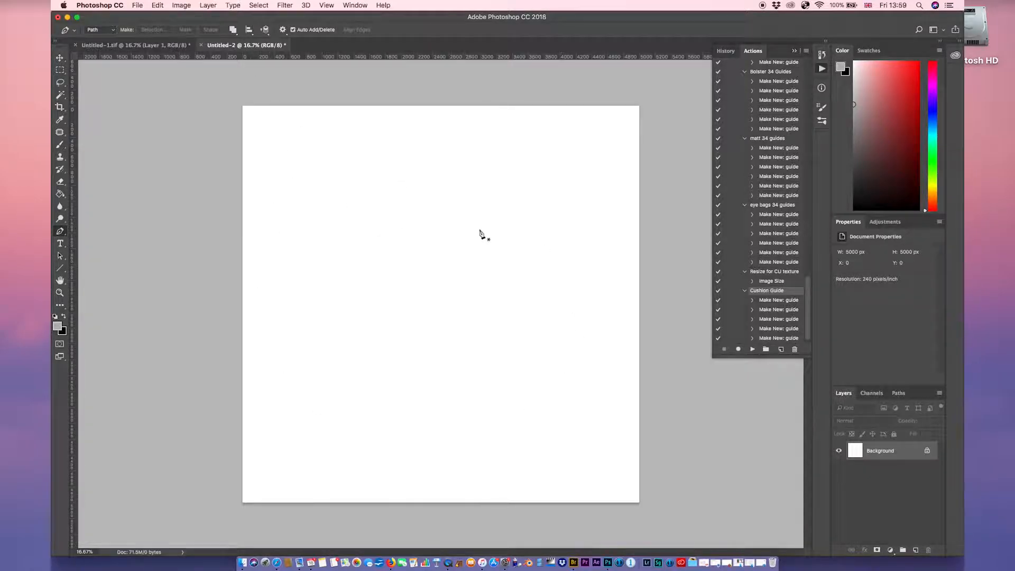
left_click(131, 45)
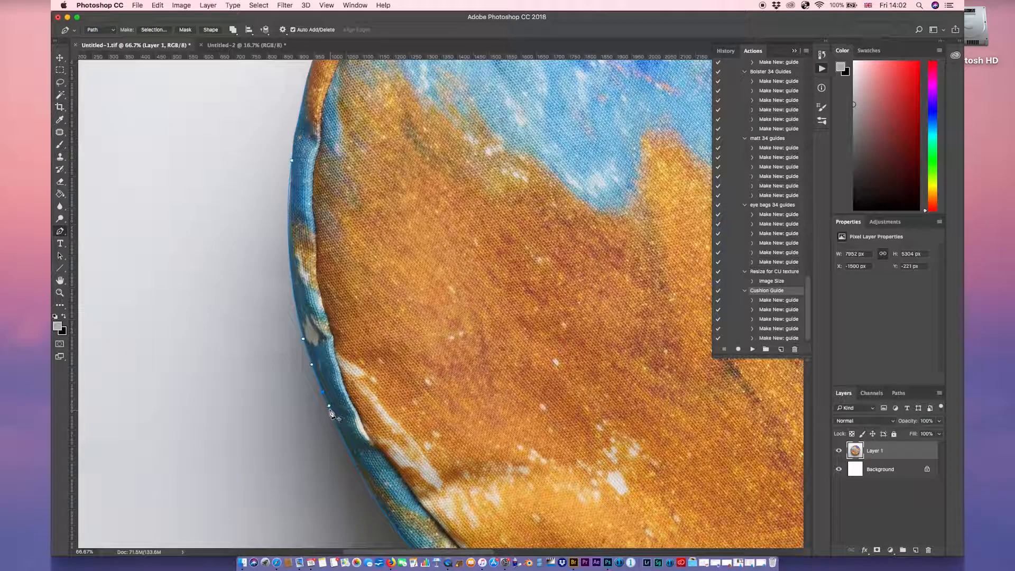
left_click(328, 408)
key("super+minus")
key("super+minus")
key("super+minus")
key("super+minus")
key("super+minus")
key("super+minus")
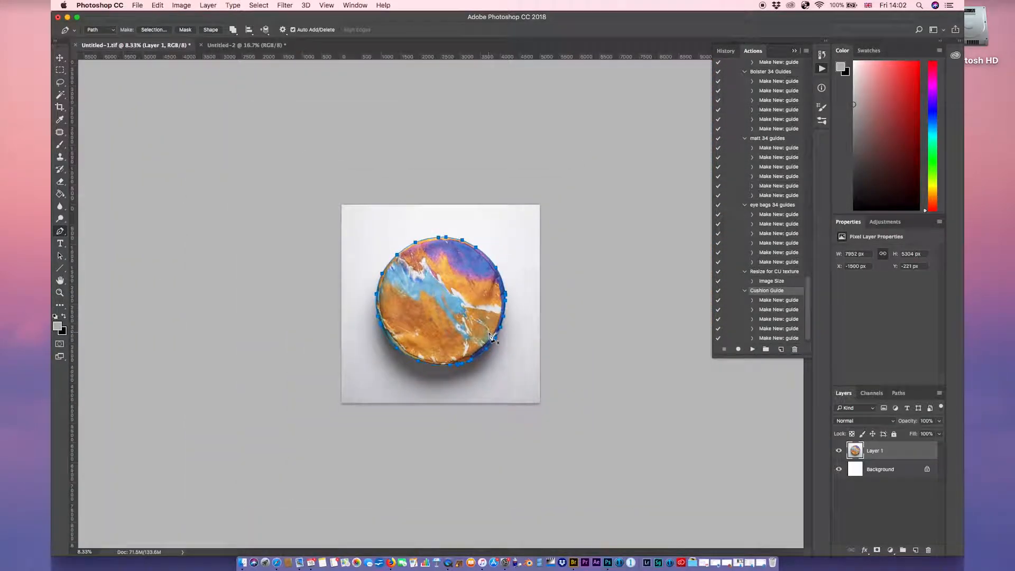
key("super+plus")
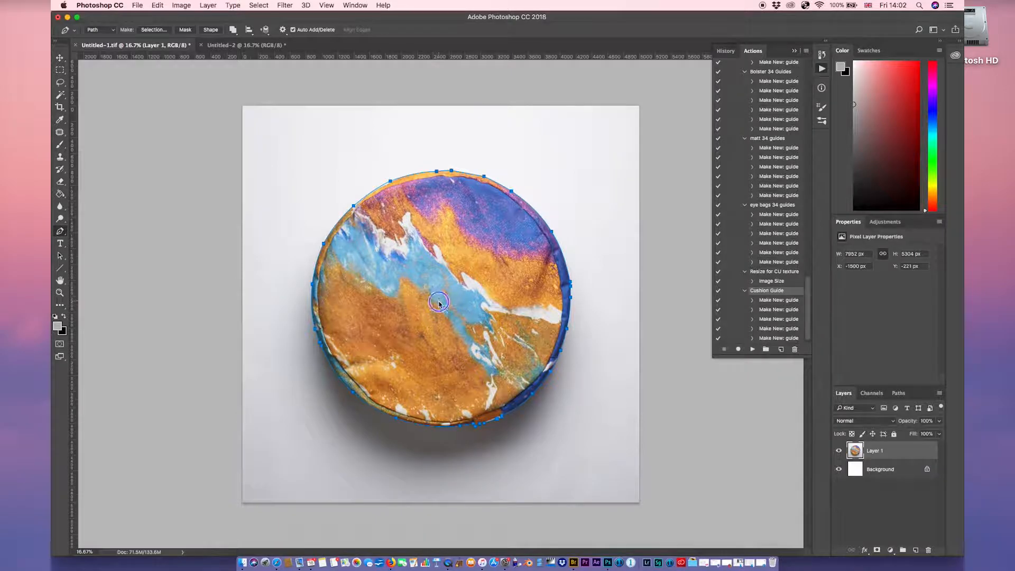
Convert the cushion path into a new anti-aliased selection with a 0.4 pixel feather radius
left_click(438, 302, "ctrl")
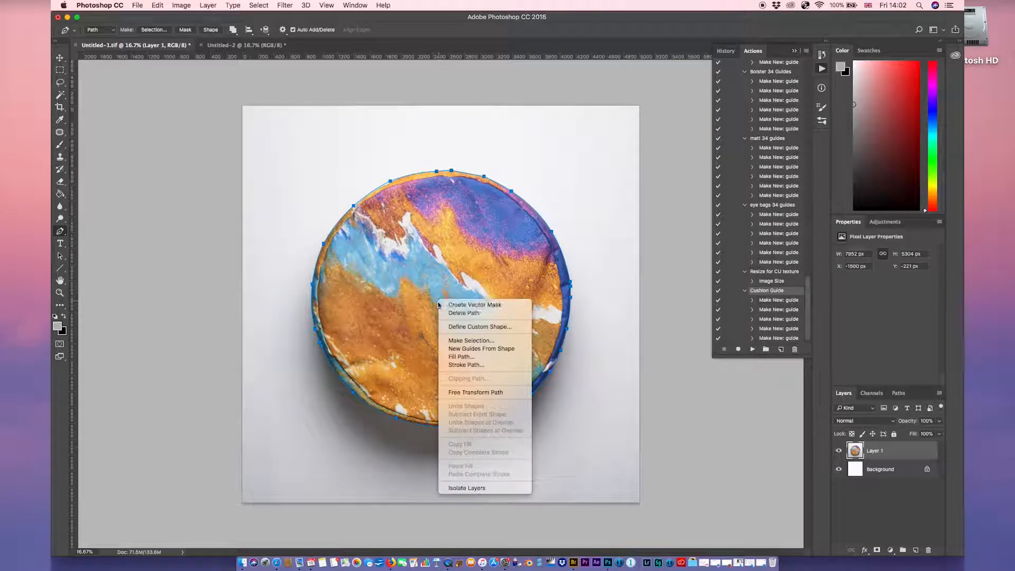
left_click(470, 340)
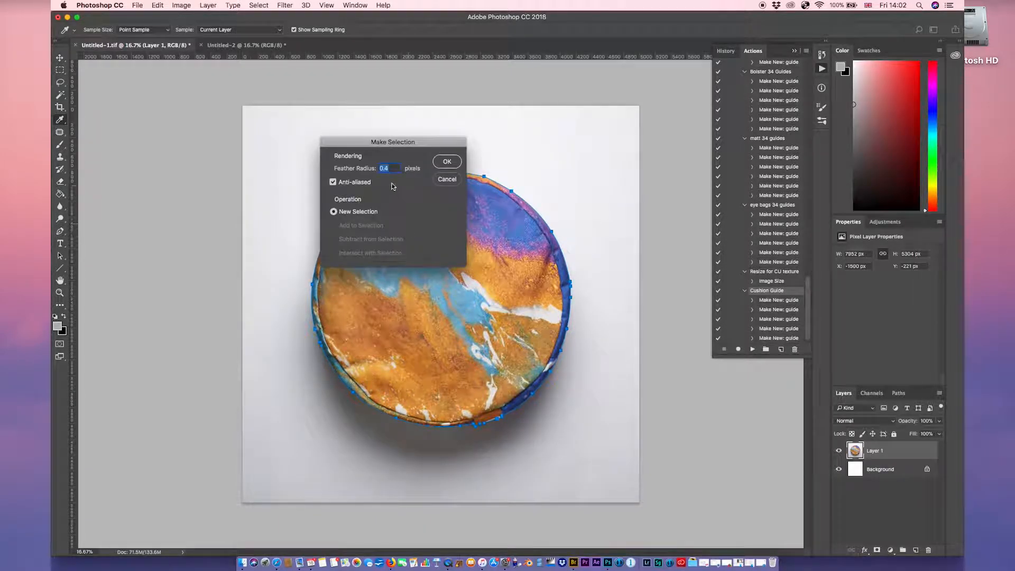
left_click(448, 163)
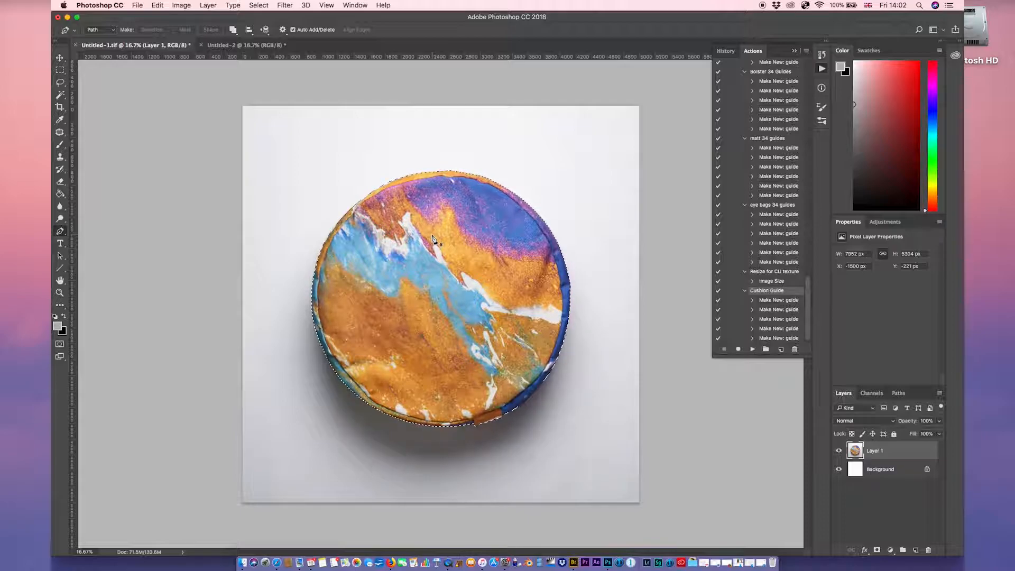
Copy the selected cushion and paste it into the blank white Untitled-2 document
key("super+c")
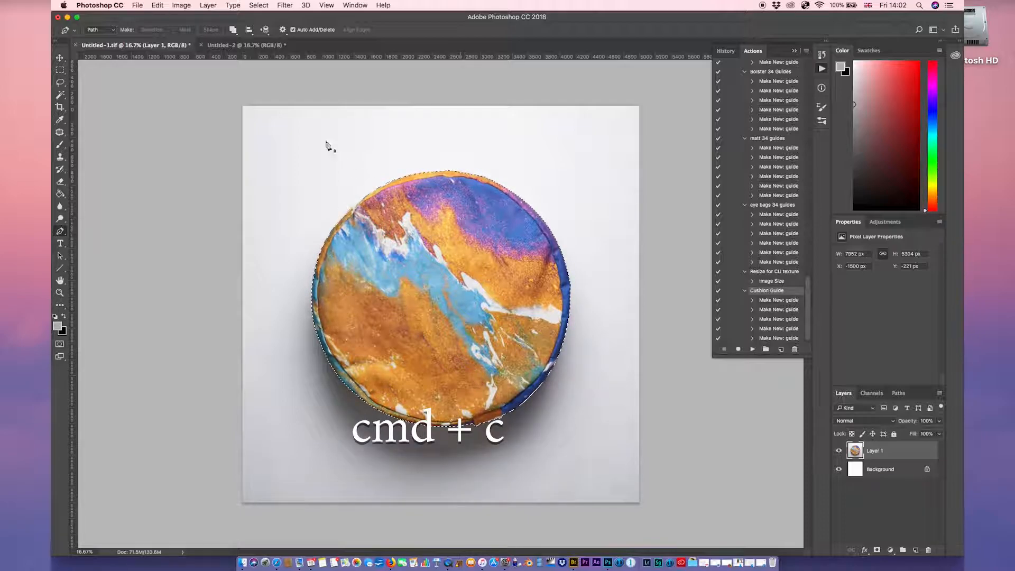
left_click(244, 45)
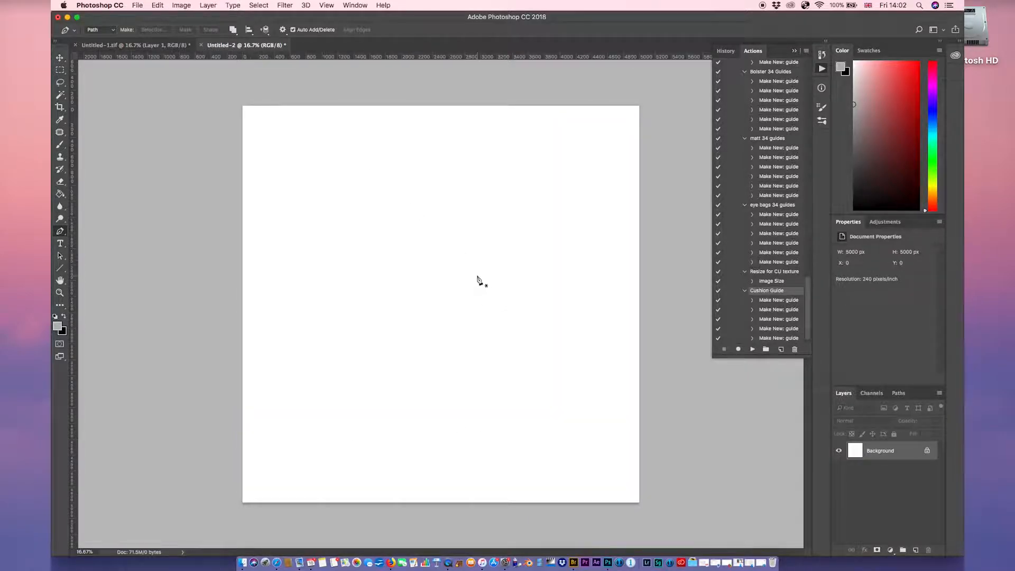
key("super+v")
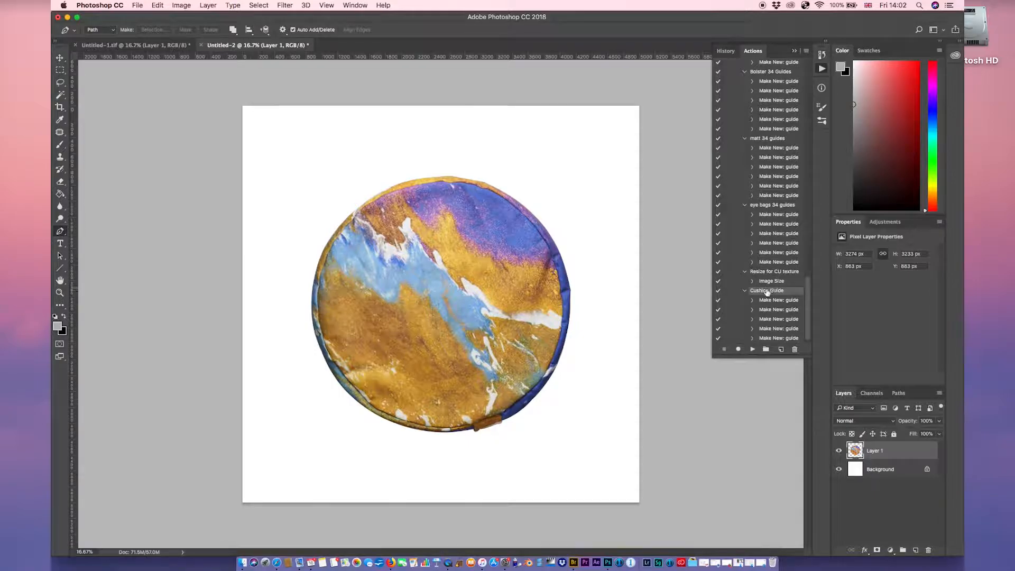
Run the Cushion Guide action and move the pasted cushion up 70 px to align with the guides
left_click(753, 349)
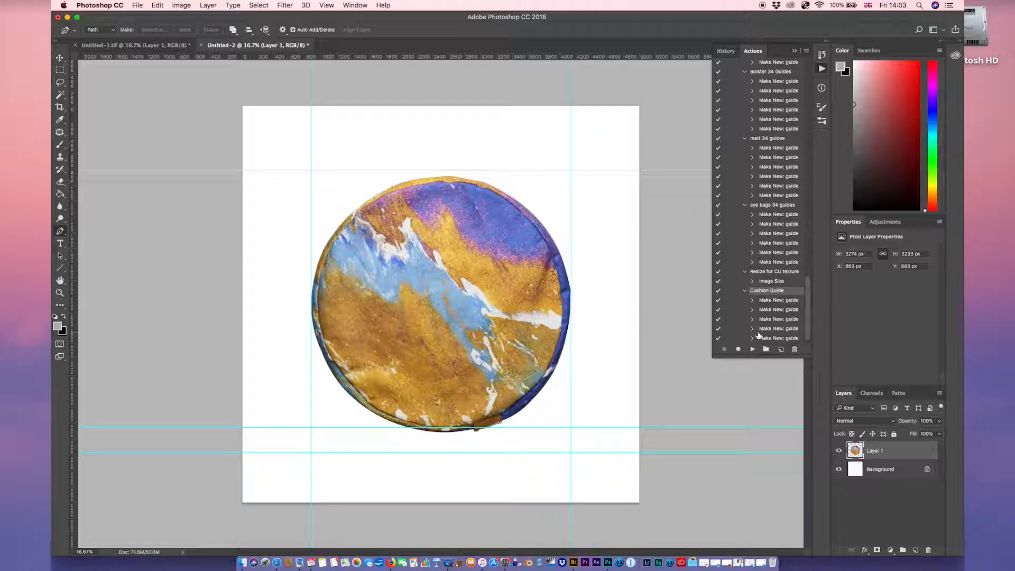
key("v")
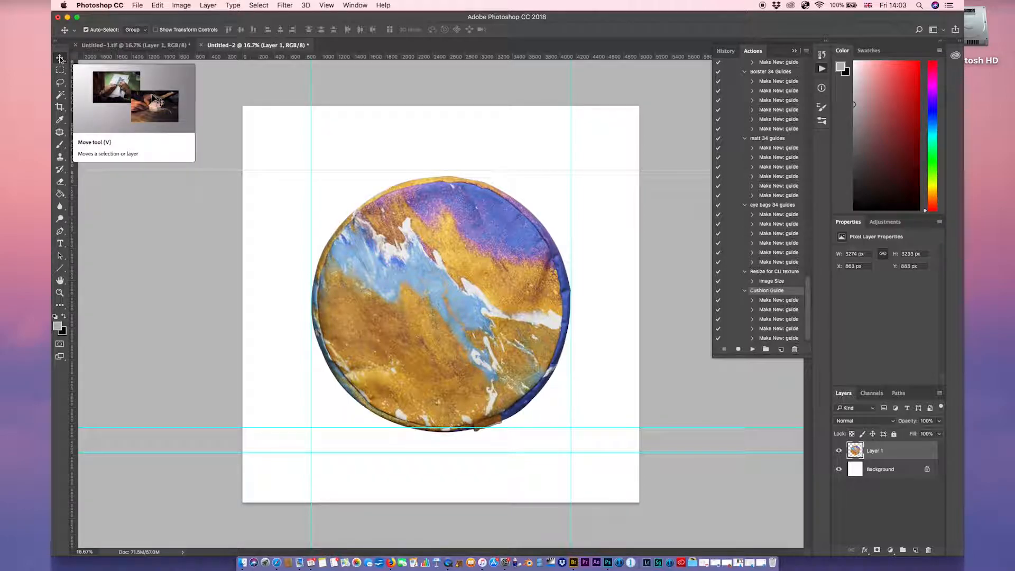
key("shift+Up")
key("shift+Up")
key("shift+Up")
key("shift+Up")
key("shift+Up")
key("shift+Up")
key("shift+Up")
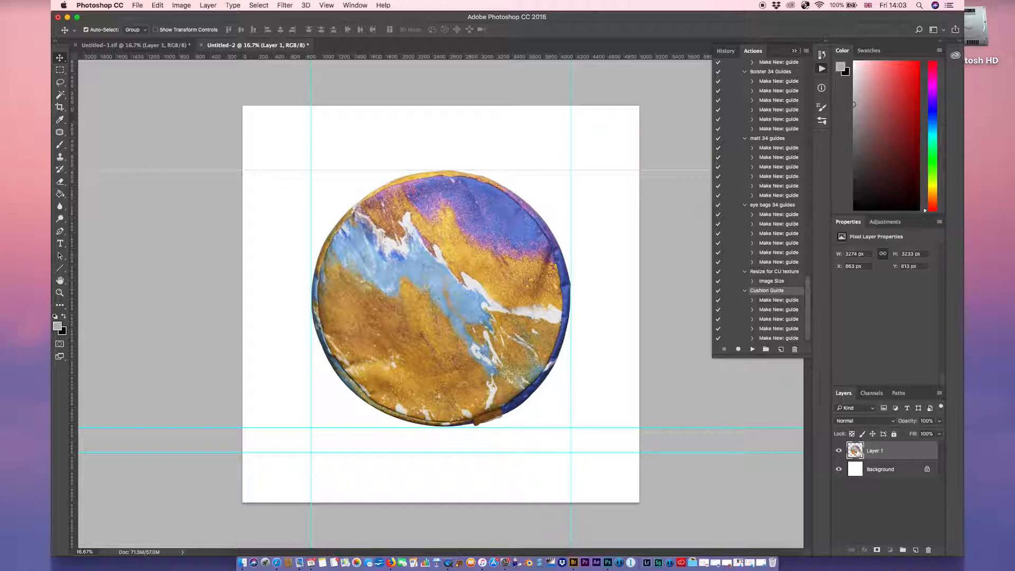
Duplicate the cushion layer and blacken the copy with Levels, using input black 253 and output white 0
left_click(854, 449)
left_click_drag(855, 449, 916, 550)
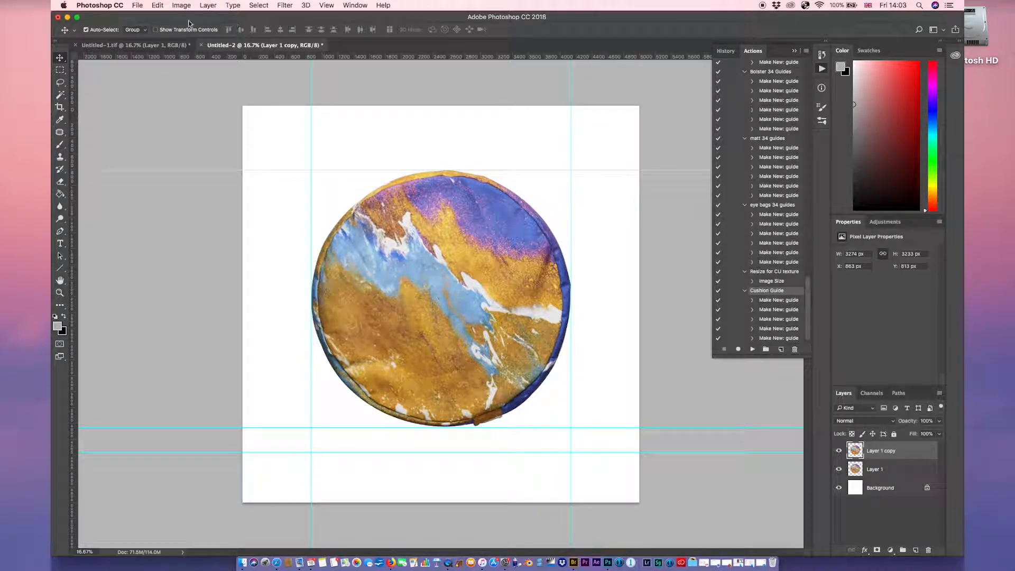
left_click(181, 6)
left_click(197, 32)
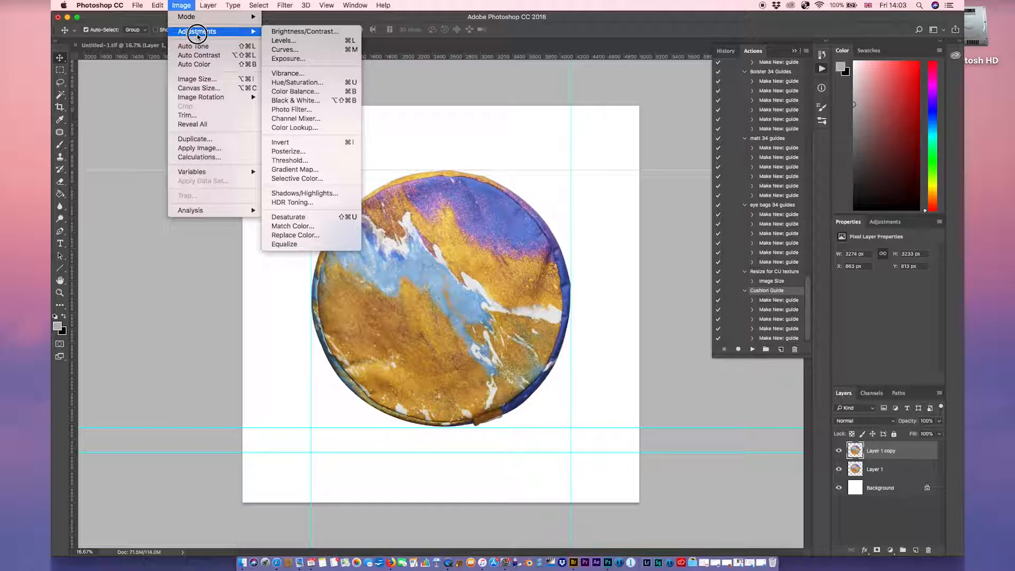
left_click(288, 40)
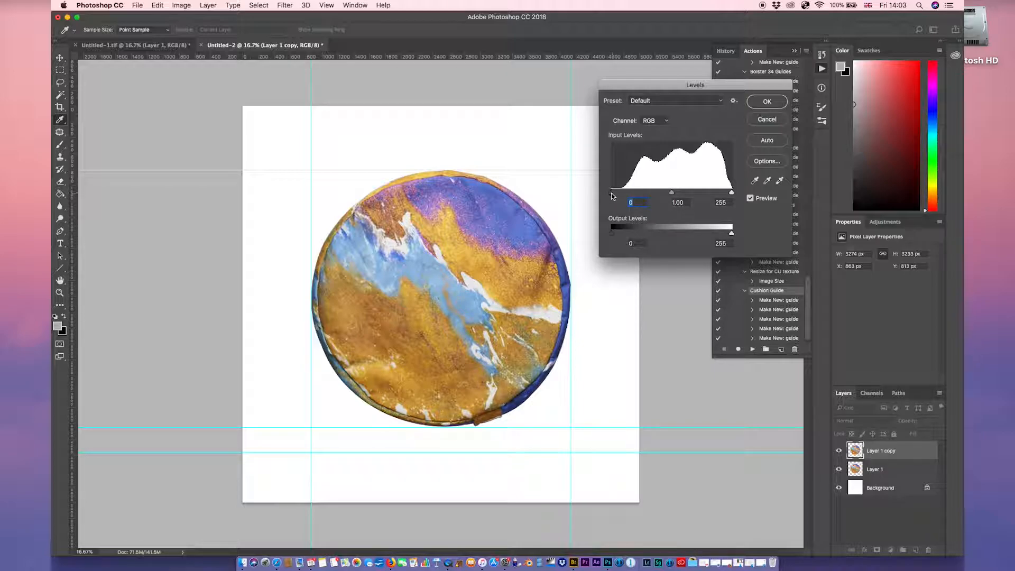
left_click_drag(611, 194, 740, 193)
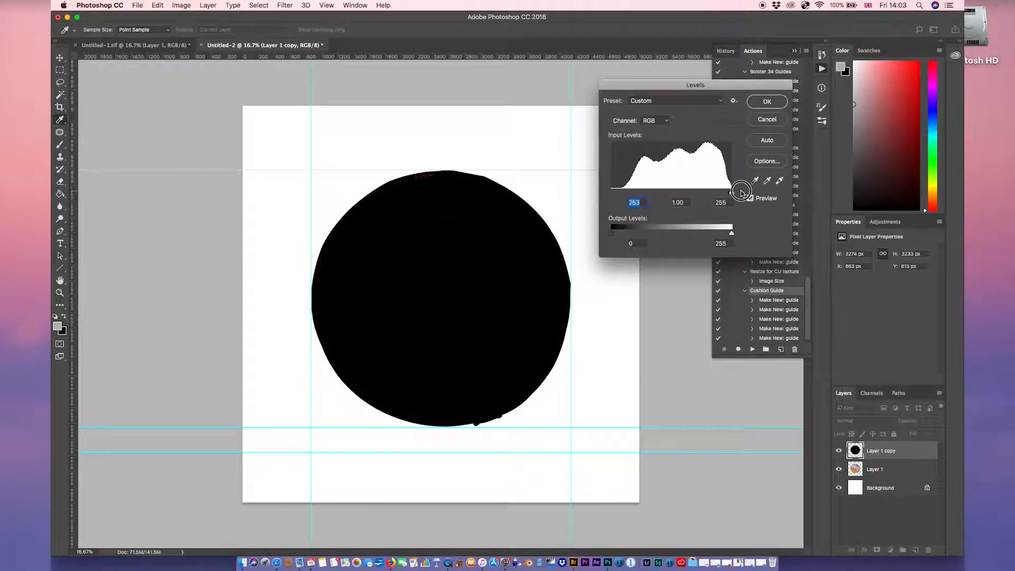
left_click(732, 232)
left_click_drag(732, 232, 588, 223)
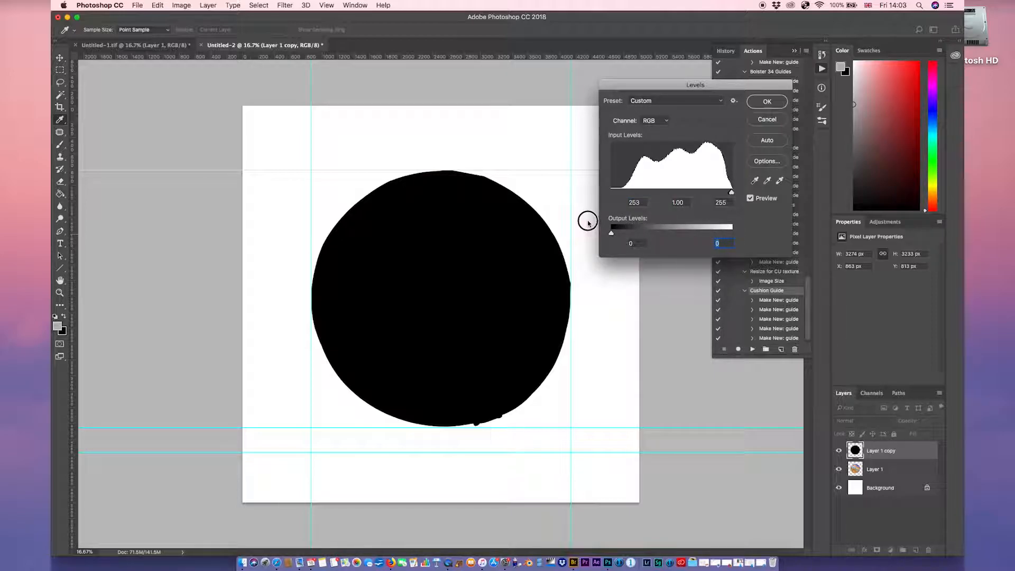
left_click(771, 101)
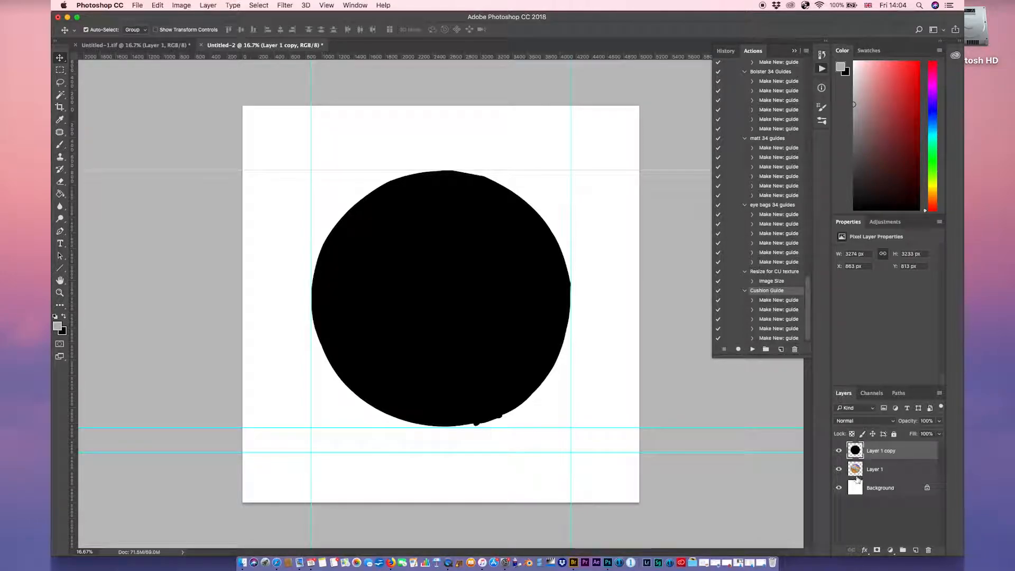
Place the black Layer 1 copy beneath Layer 1 and check it by toggling Layer 1's visibility
left_click(855, 450)
left_click_drag(854, 468, 854, 449)
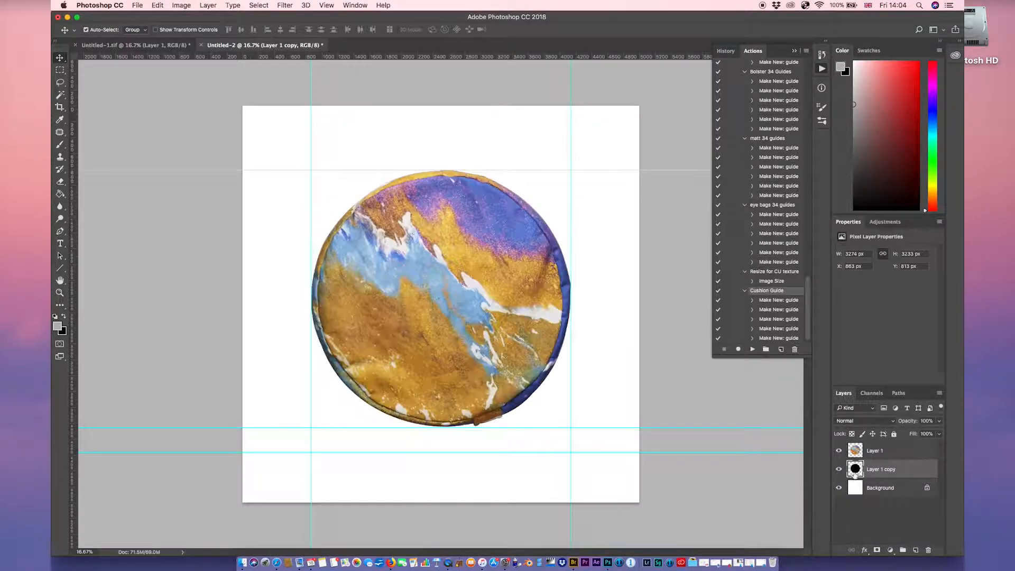
left_click(838, 450)
left_click(838, 451)
Compare with the shadow in the original photo and move the black copy straight down 310 px, to Y 1123 px
left_click(160, 45)
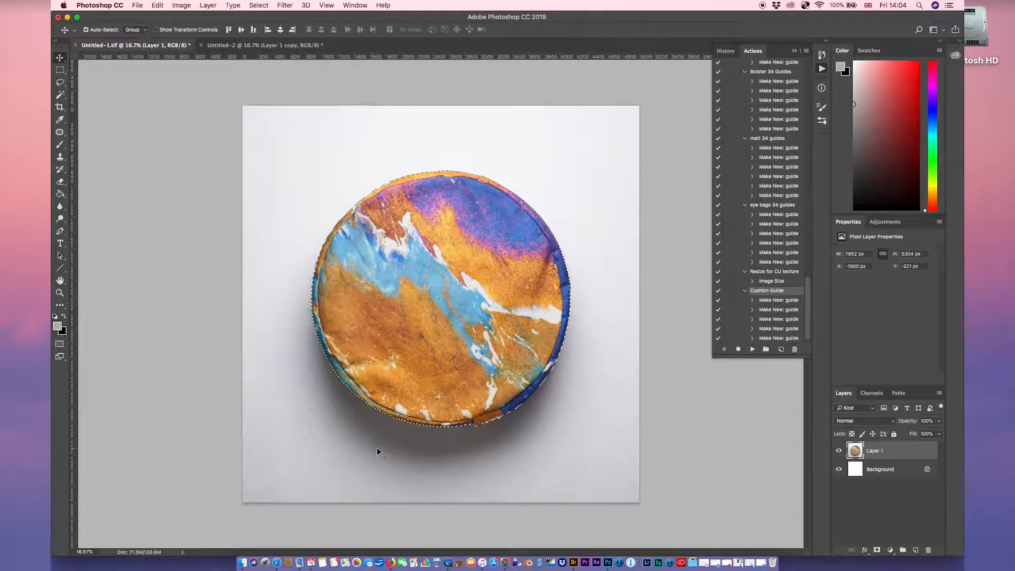
left_click(271, 44)
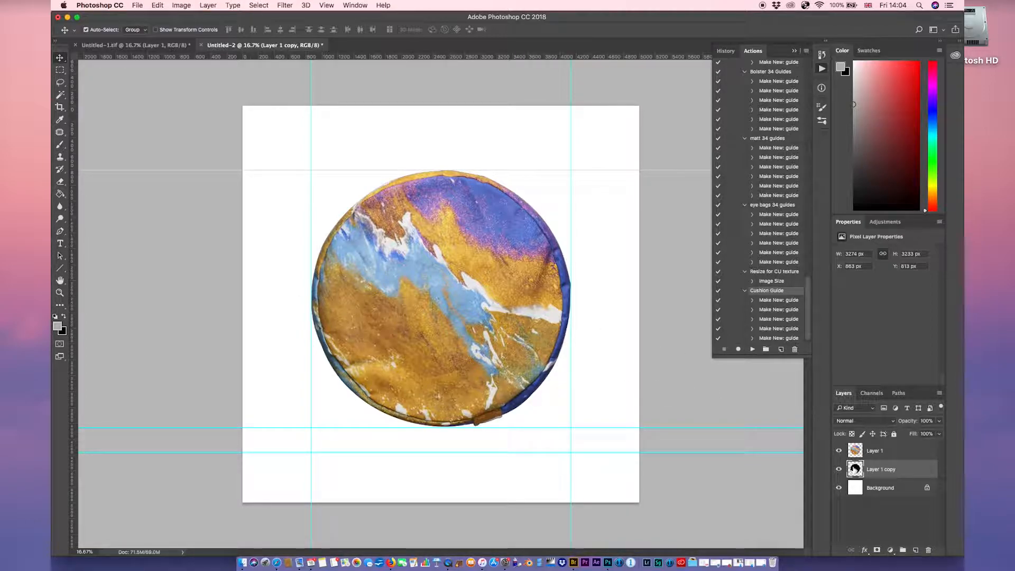
key("shift+Down")
key("shift+Down")
key("shift+Down")
key("shift+Down")
key("shift+Down")
key("shift+Down")
key("shift+Down")
key("shift+Down")
key("shift+Down")
key("shift+Down")
key("shift+Down")
key("shift+Down")
key("shift+Down")
key("shift+Down")
key("shift+Down")
key("shift+Down")
key("shift+Down")
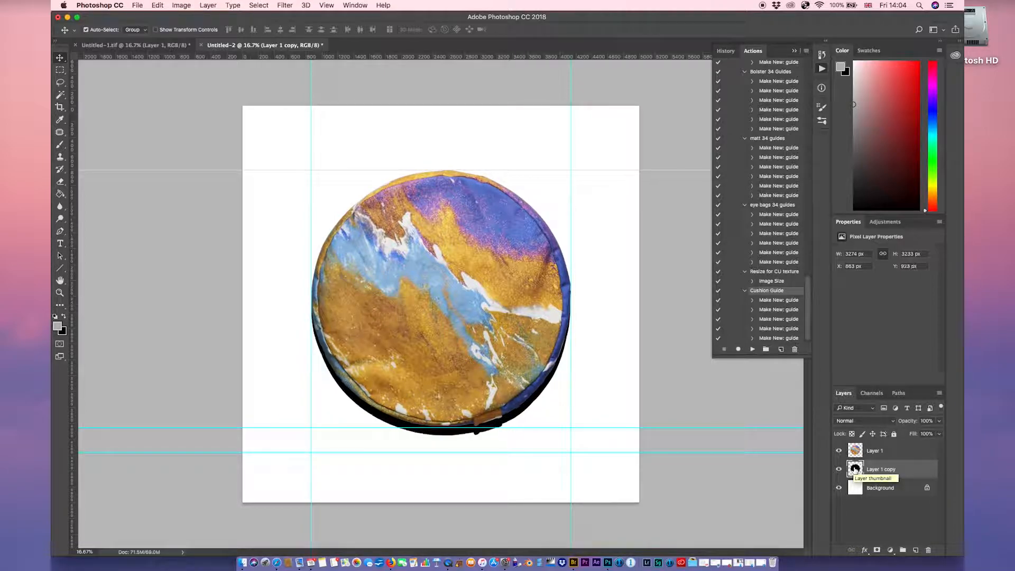
key("shift+Down")
key("shift+Down")
key("shift+Down")
key("shift+Down")
key("shift+Down")
key("shift+Down")
key("shift+Down")
key("shift+Down")
key("shift+Down")
key("shift+Down")
key("shift+Down")
key("shift+Down")
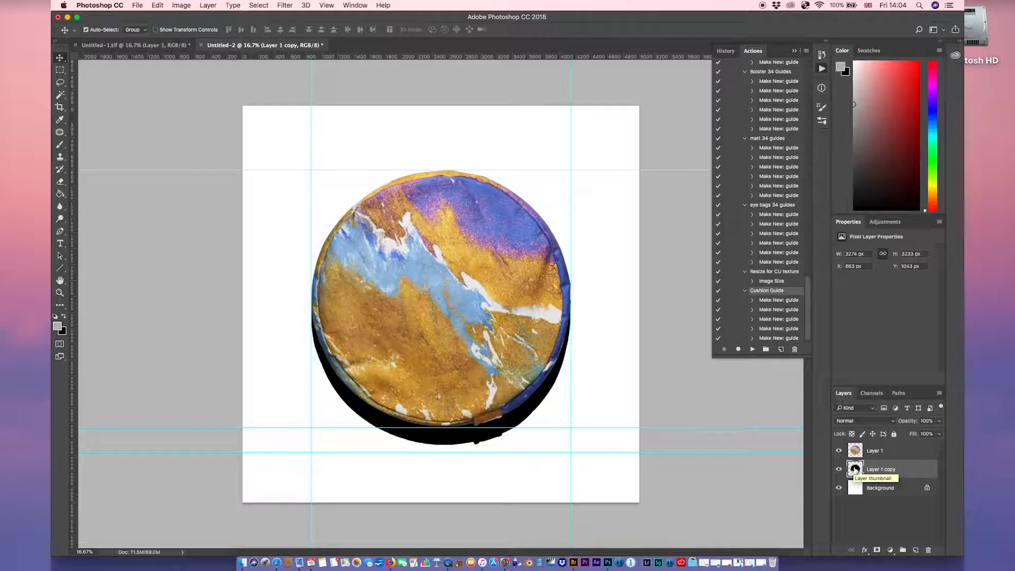
key("shift+Down")
key("shift+Down")
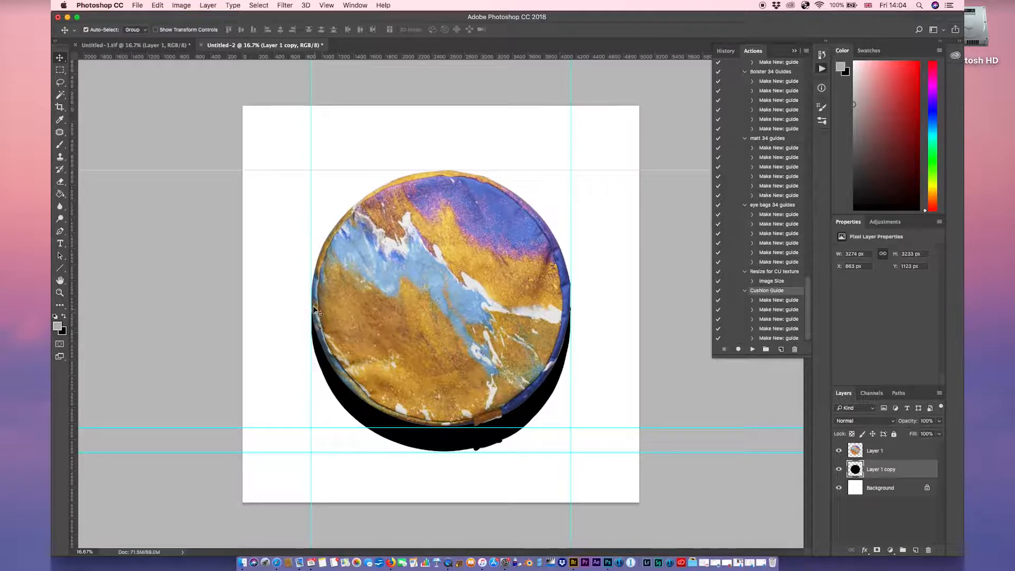
Recheck the original photo's shadow and scale the black copy to 95% width and 95% height
left_click(156, 46)
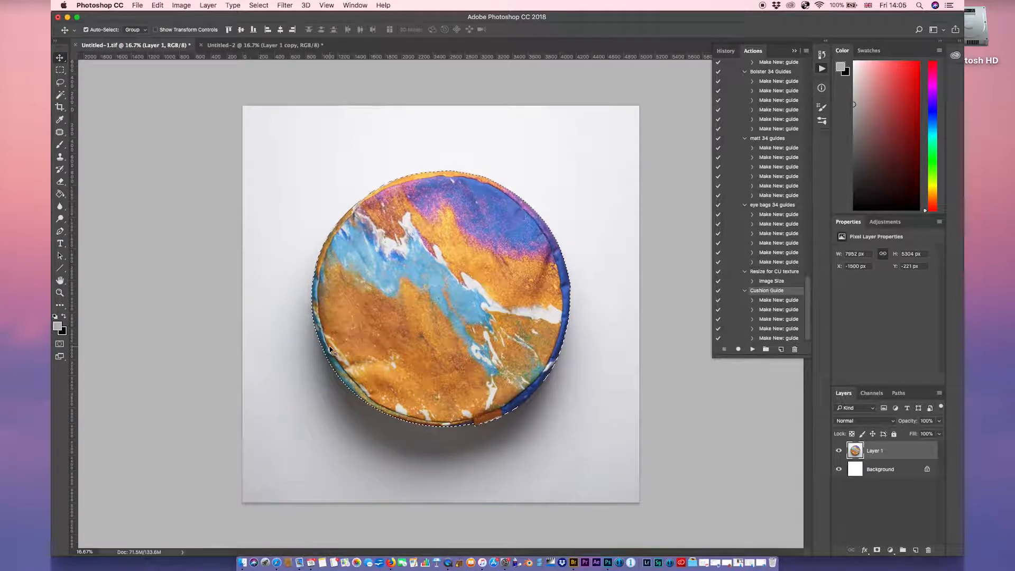
left_click(271, 47)
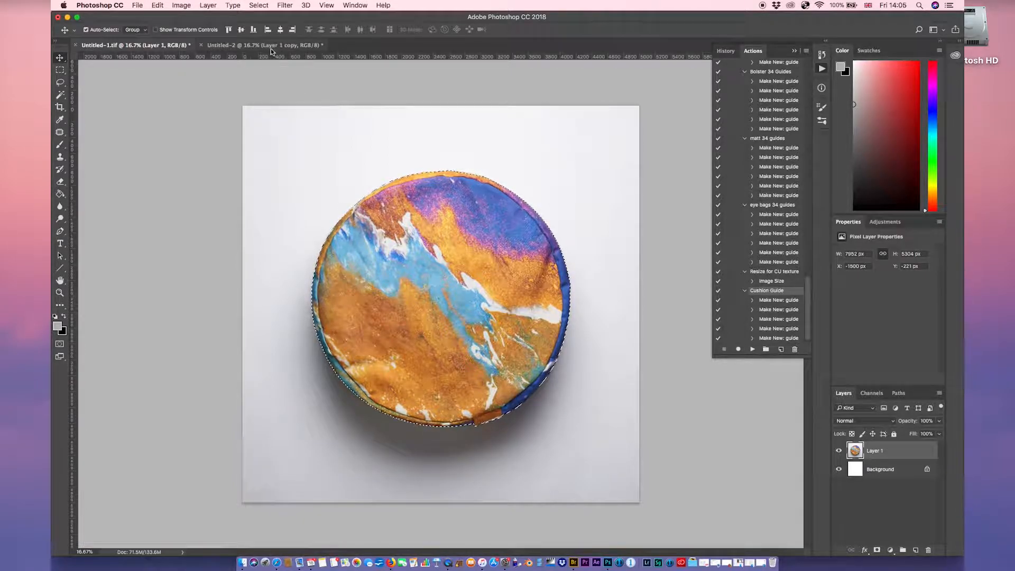
left_click(178, 7)
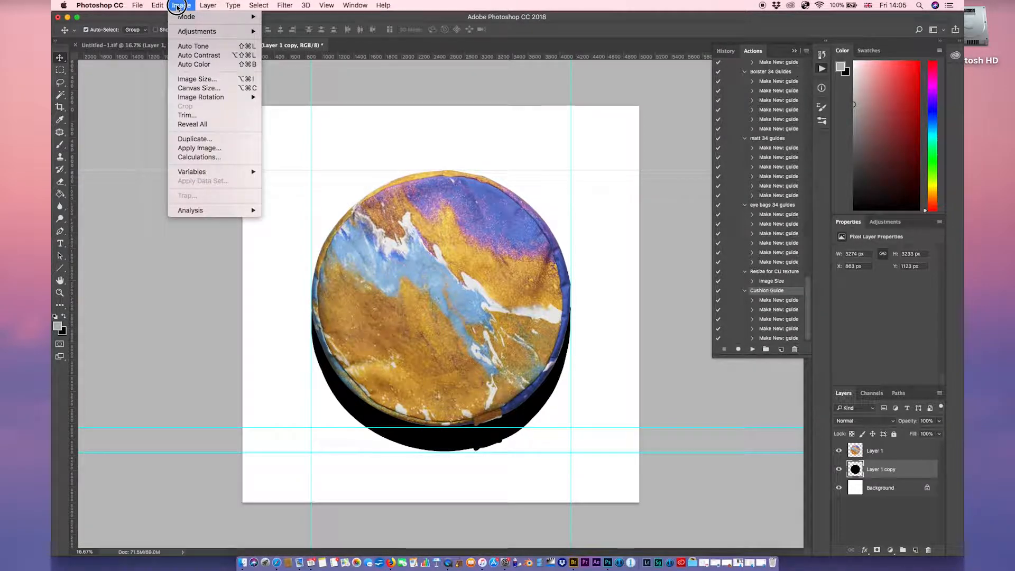
left_click(162, 4)
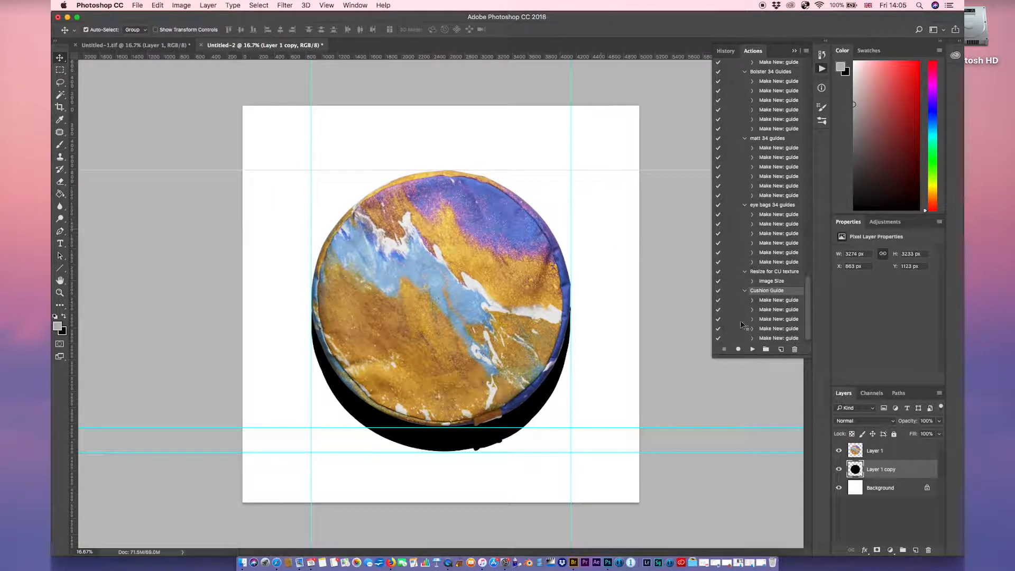
left_click(158, 6)
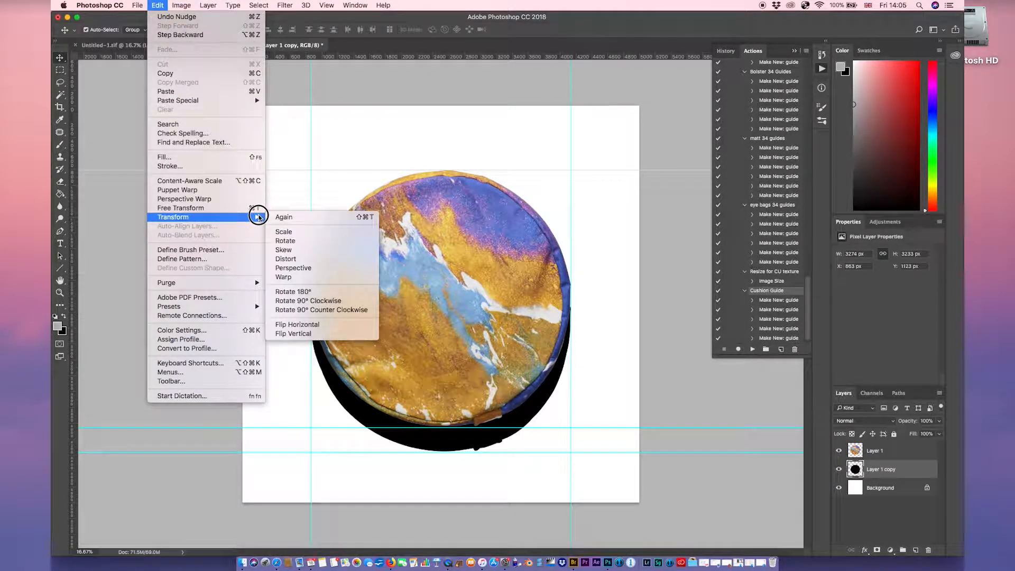
left_click(283, 227)
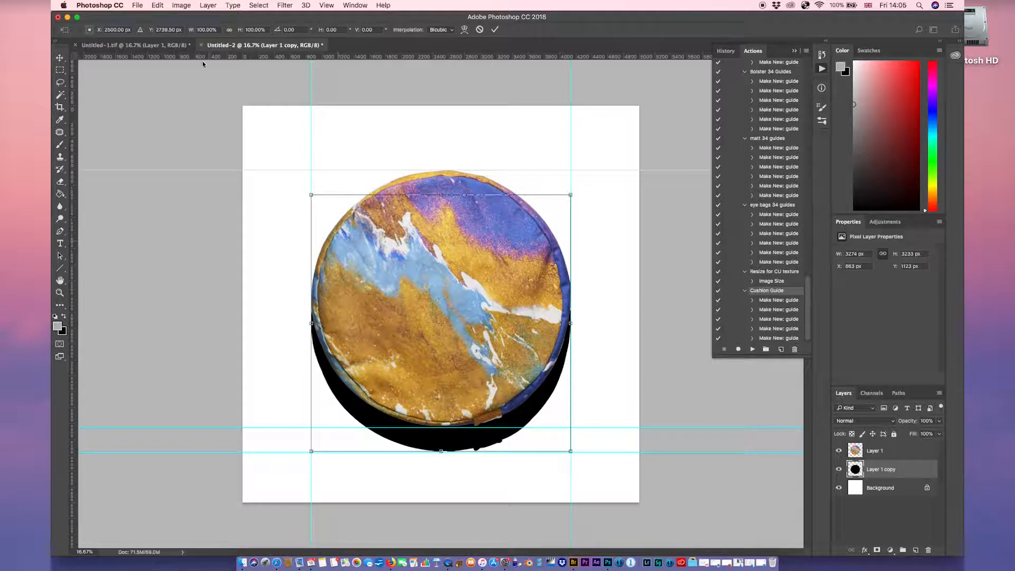
left_click(209, 29)
type("95")
key("Tab")
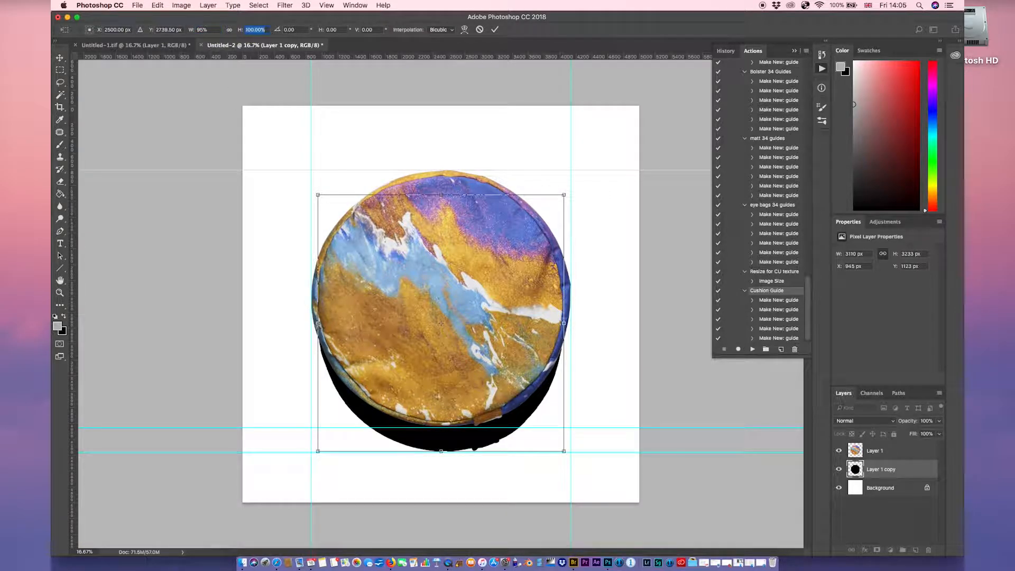
type("95")
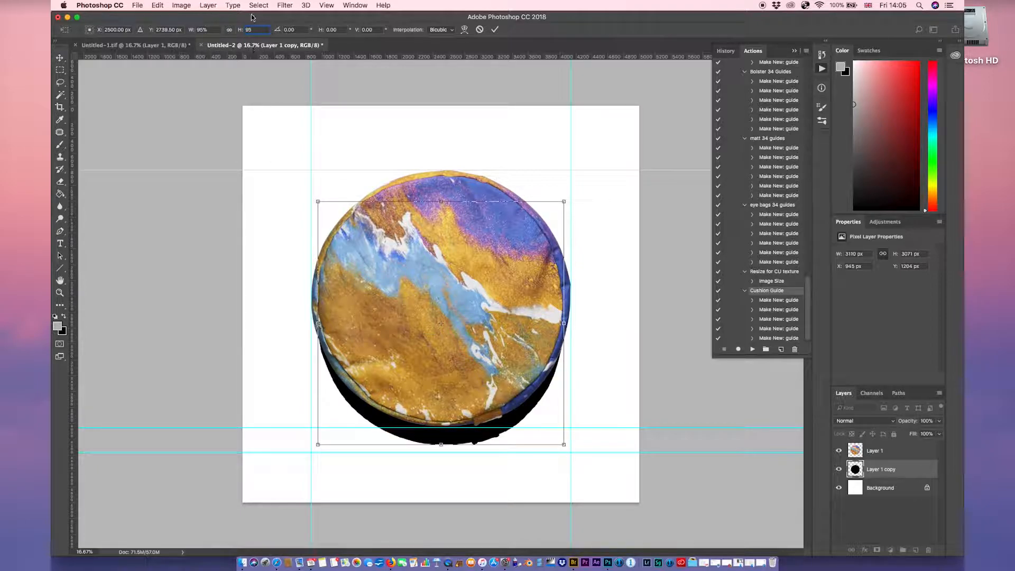
left_click(204, 30)
key("Return")
key("Return")
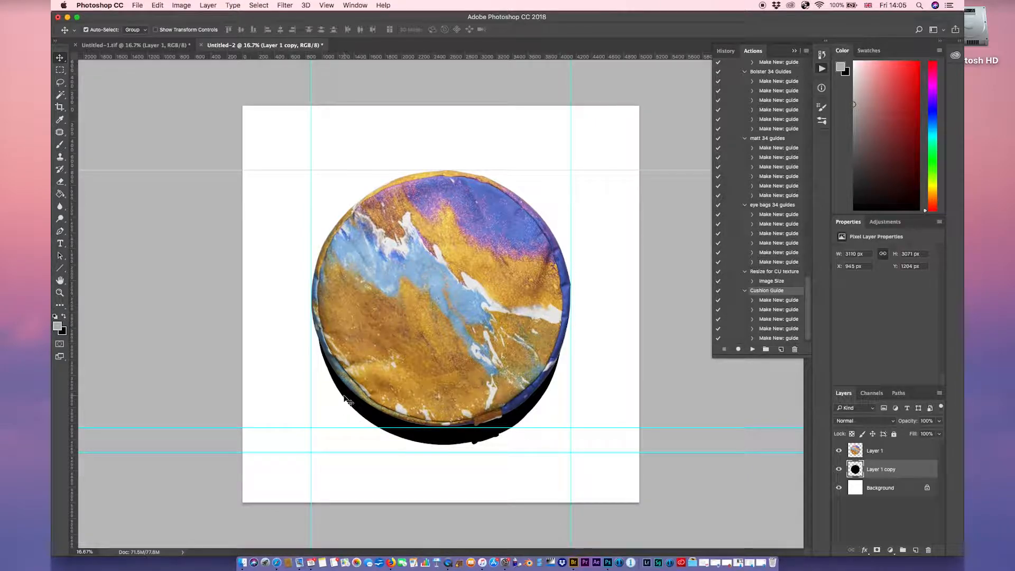
Nudge the scaled black copy slightly further down, to Y 1222 px
key("Down")
key("Down")
key("Down")
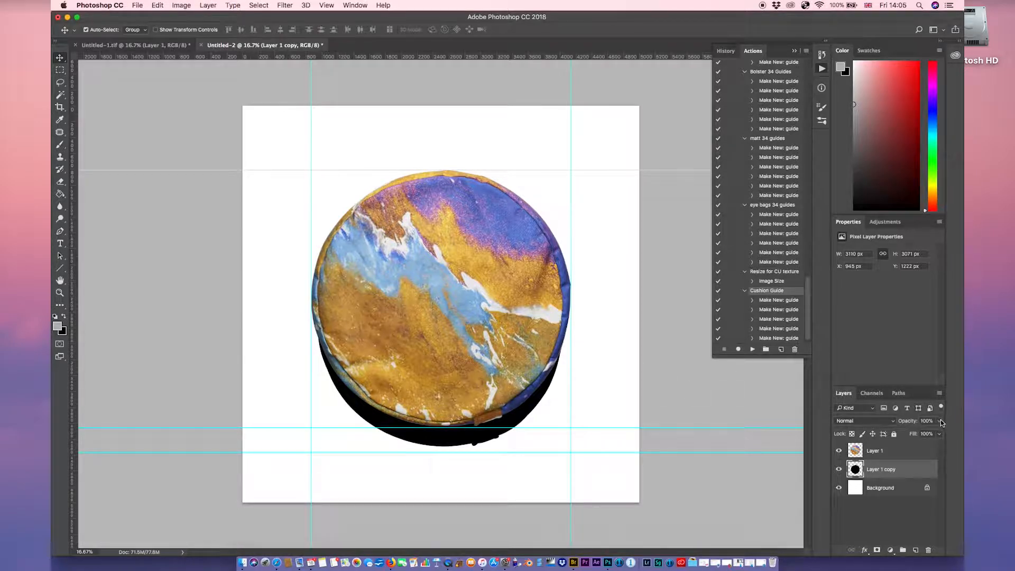
Lower the opacity of the black Layer 1 copy to 30% and hide the guides
left_click_drag(937, 432, 946, 432)
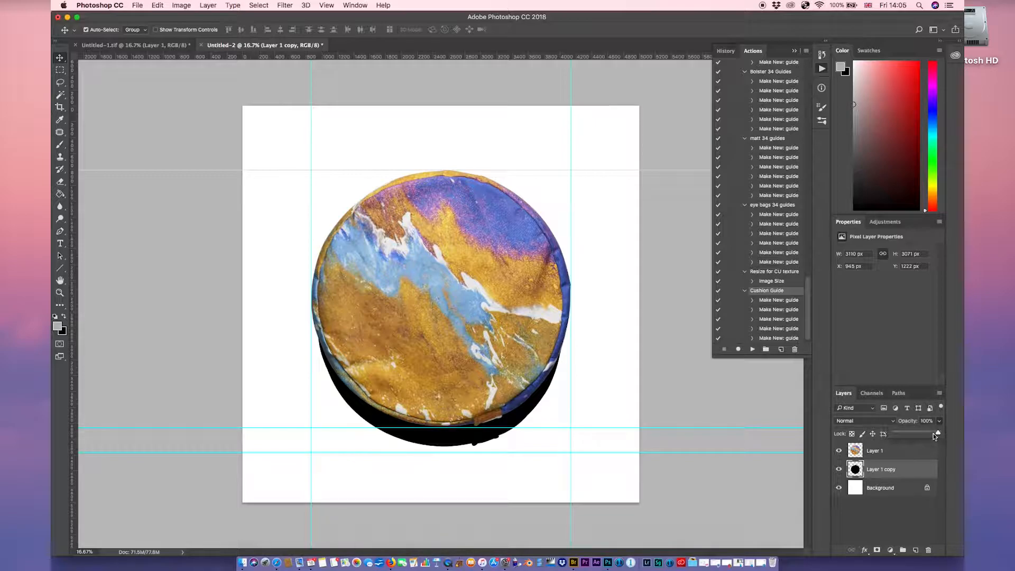
left_click(857, 467)
left_click(939, 420)
left_click_drag(943, 433, 907, 433)
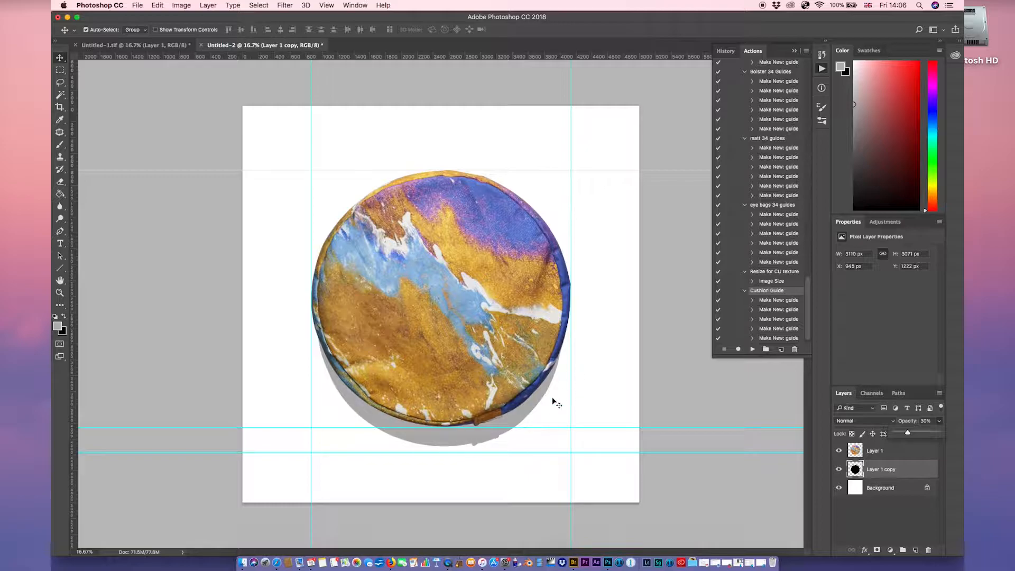
key("super+semicolon")
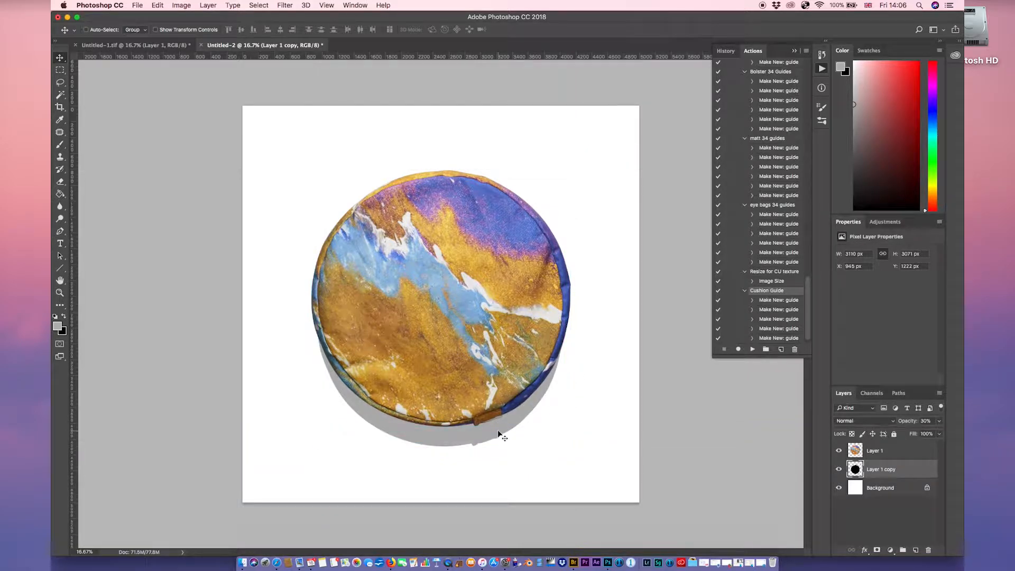
key("super+semicolon")
key("super+semicolon")
Add a Curves adjustment layer directly above Layer 1 and clip it to the cushion layer
left_click(856, 451)
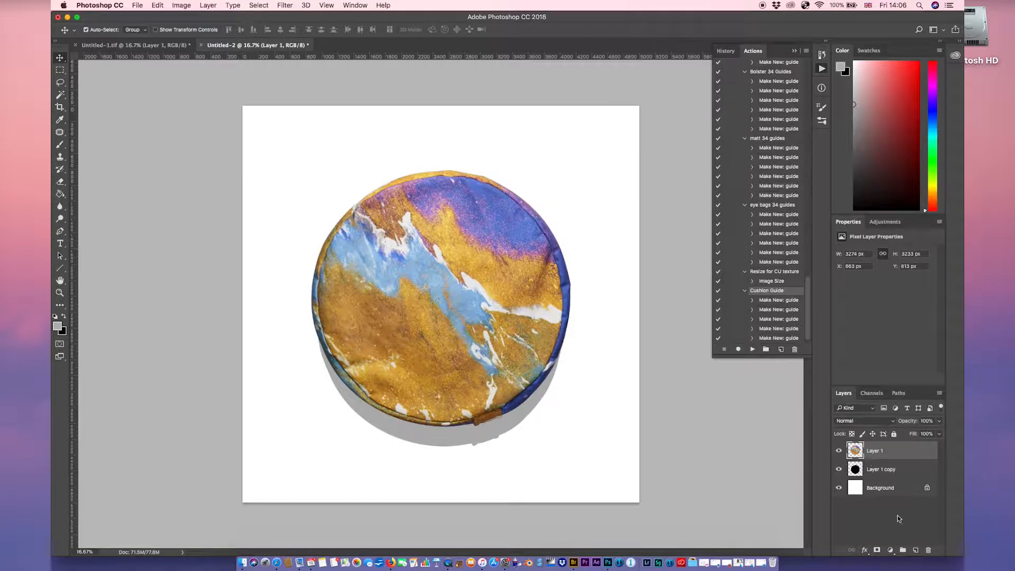
left_click(891, 549)
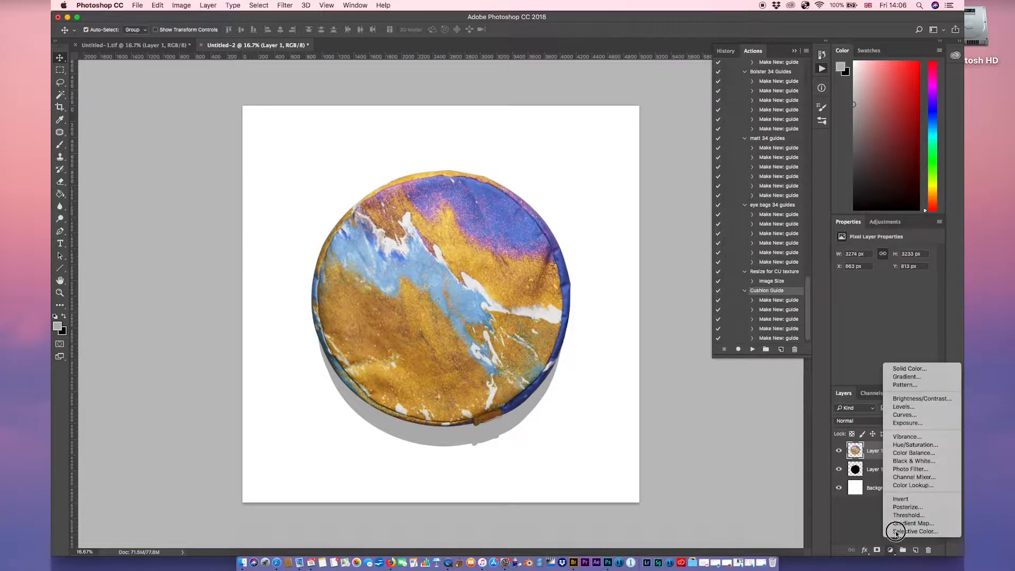
left_click(912, 416)
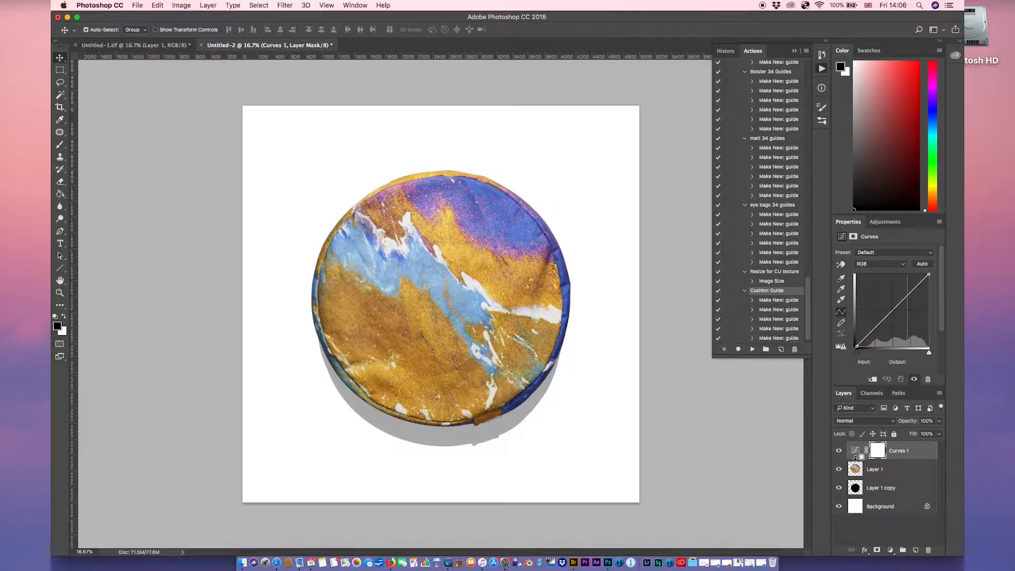
left_click(857, 458, "alt")
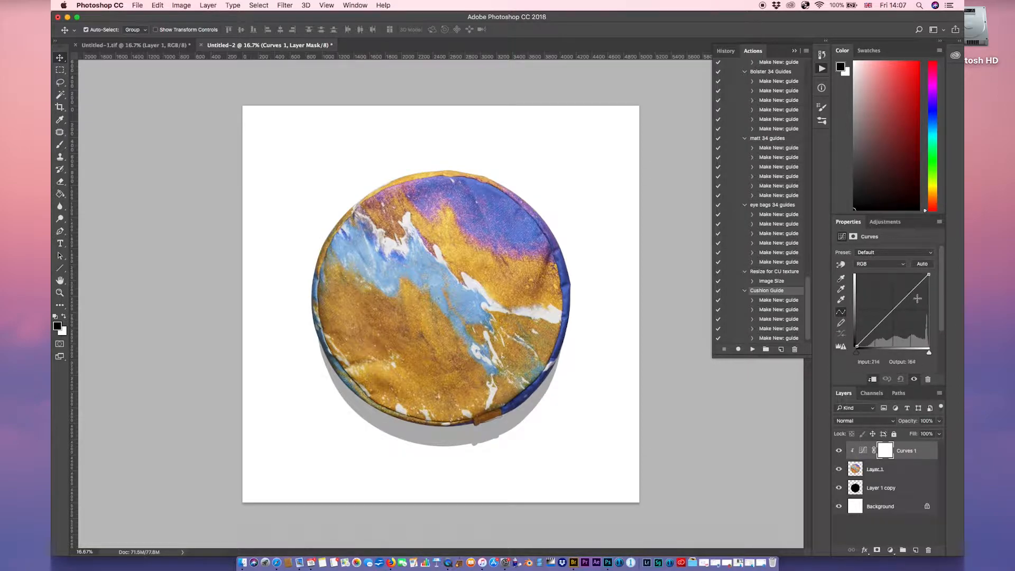
Brighten the cushion with RGB curve points at input 64, output 73 and input 121, output 150, comparing with the adjustment toggled off and on
left_click_drag(895, 307, 874, 327)
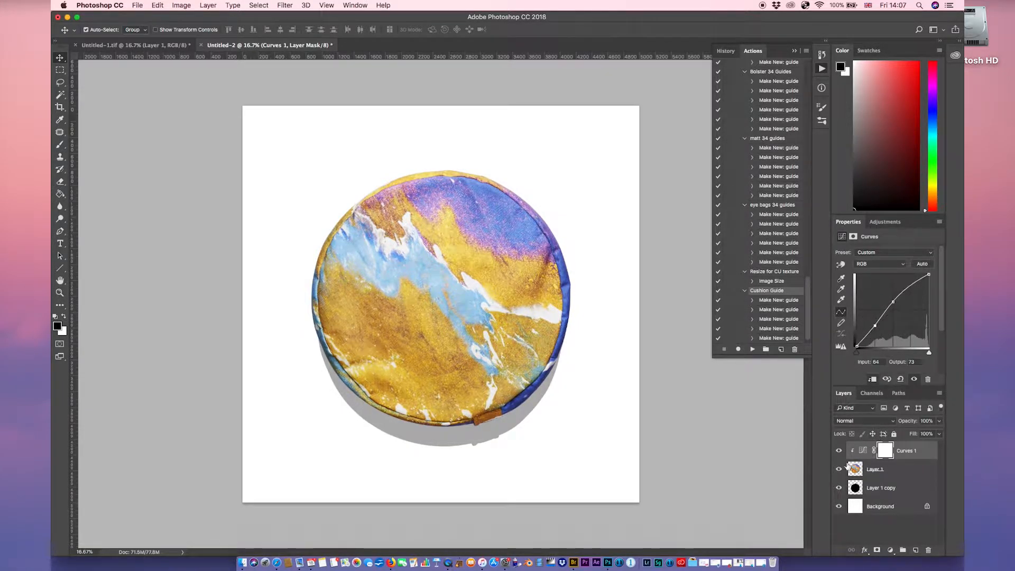
left_click(838, 450)
left_click(838, 450)
left_click(838, 450)
left_click(838, 450)
left_click(892, 303)
left_click_drag(892, 303, 891, 303)
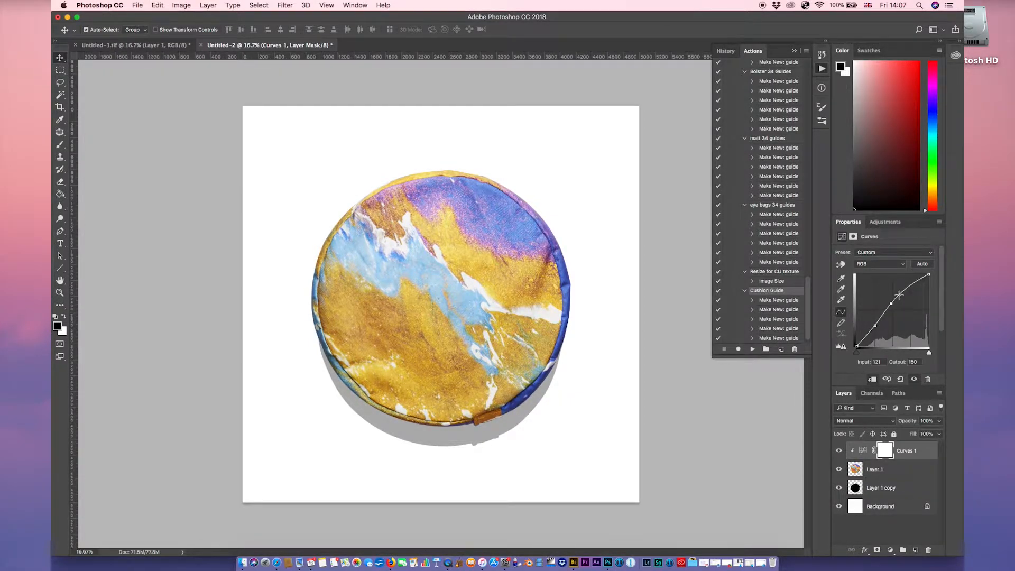